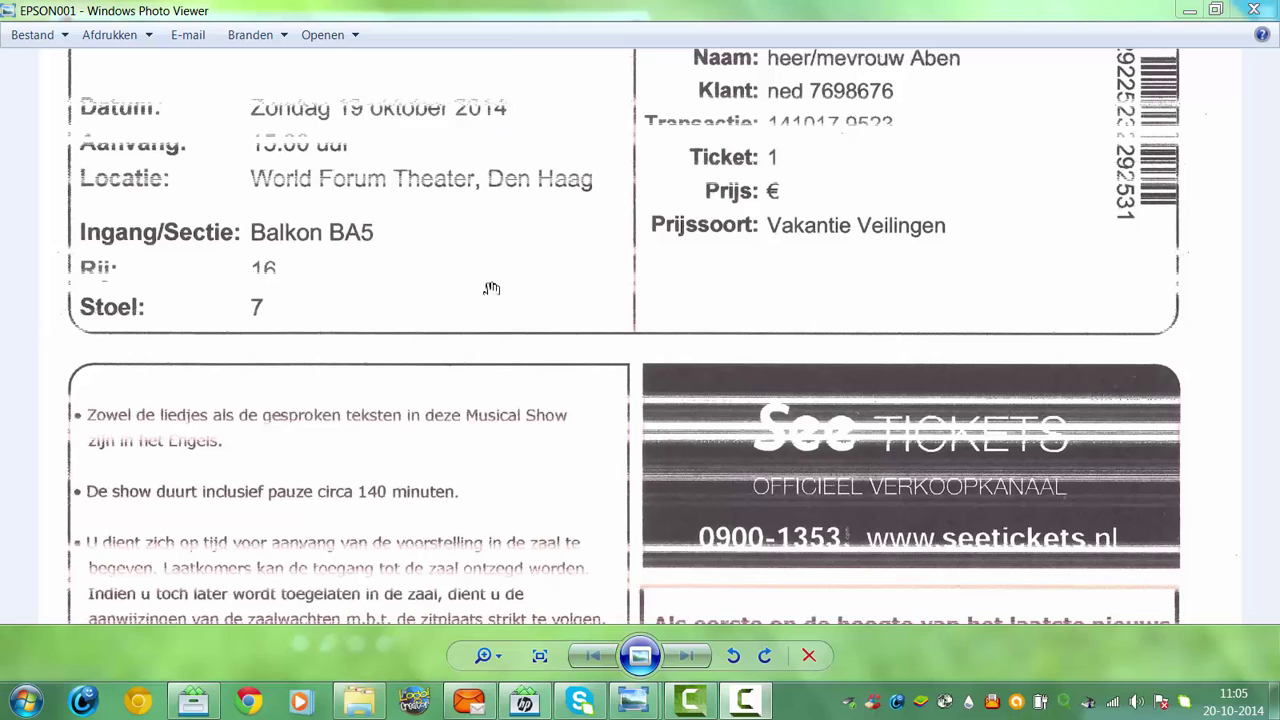
# Pan around the scanned EPSON001 Elvis eTicket to read its seat details and conditions
pyautogui.scroll(-5, 1017, 240)
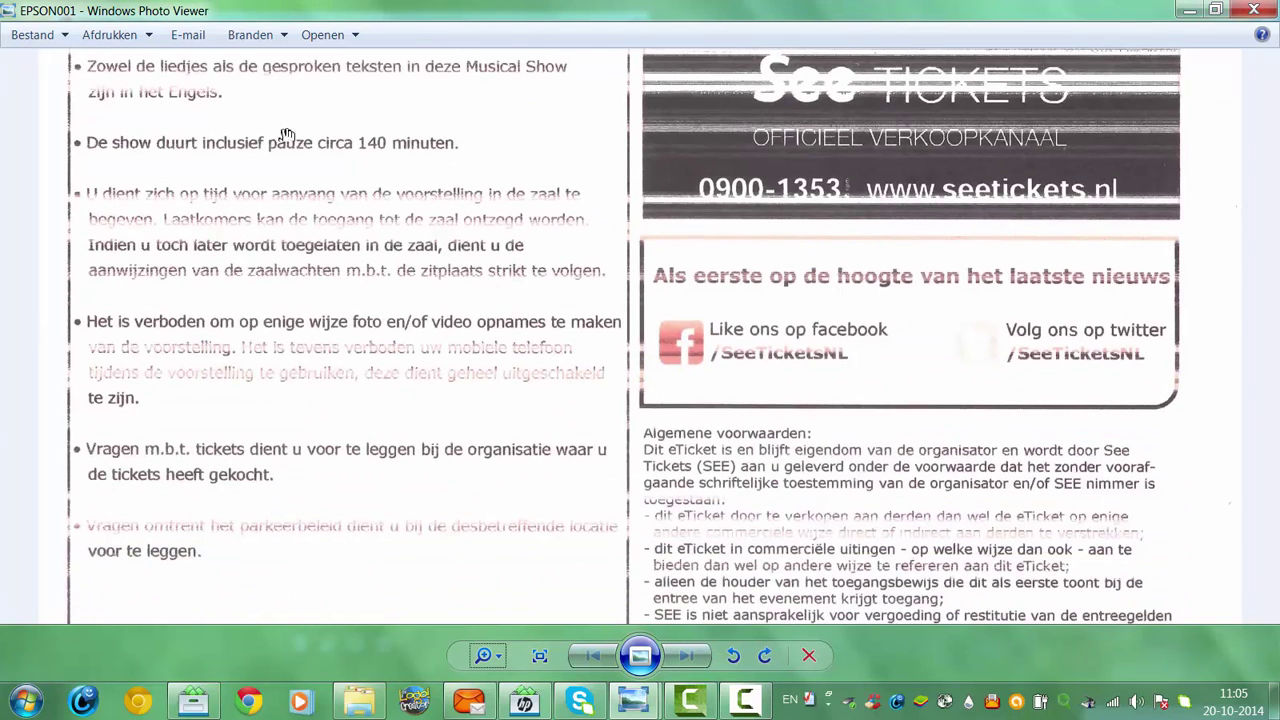
pyautogui.moveTo(251, 294); pyautogui.dragTo(244, 94)
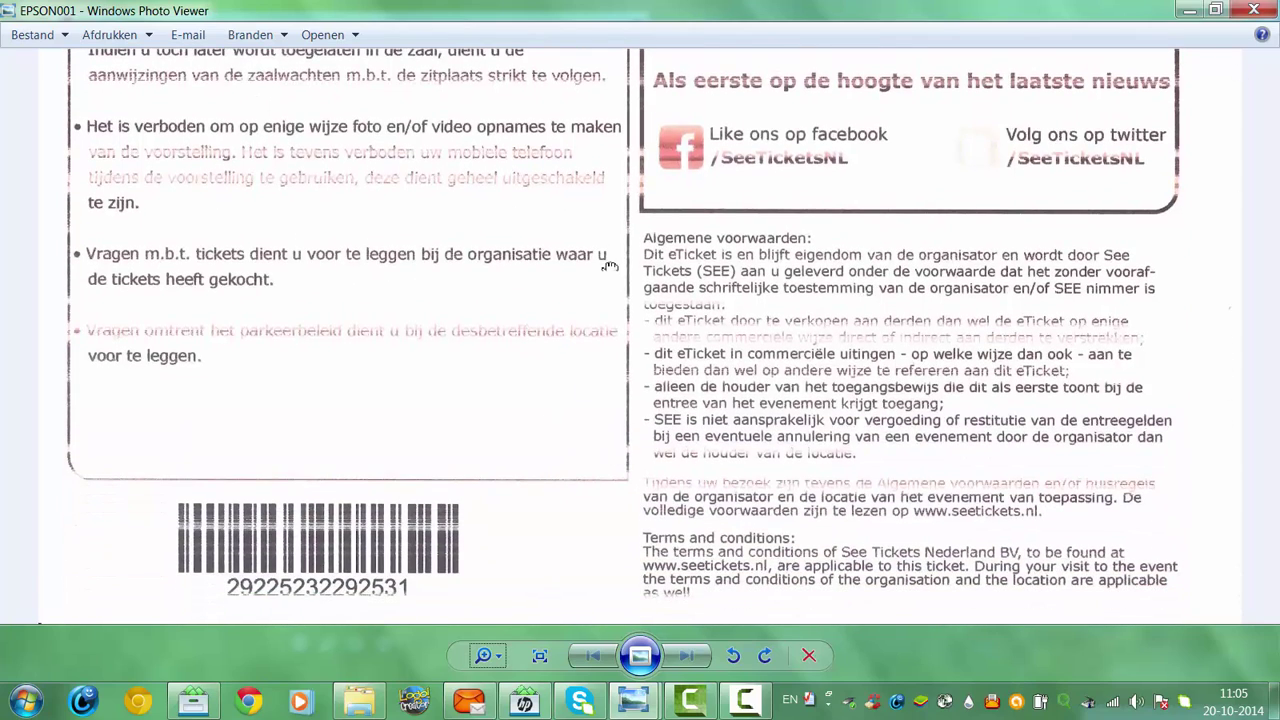
pyautogui.moveTo(613, 230); pyautogui.dragTo(625, 540)
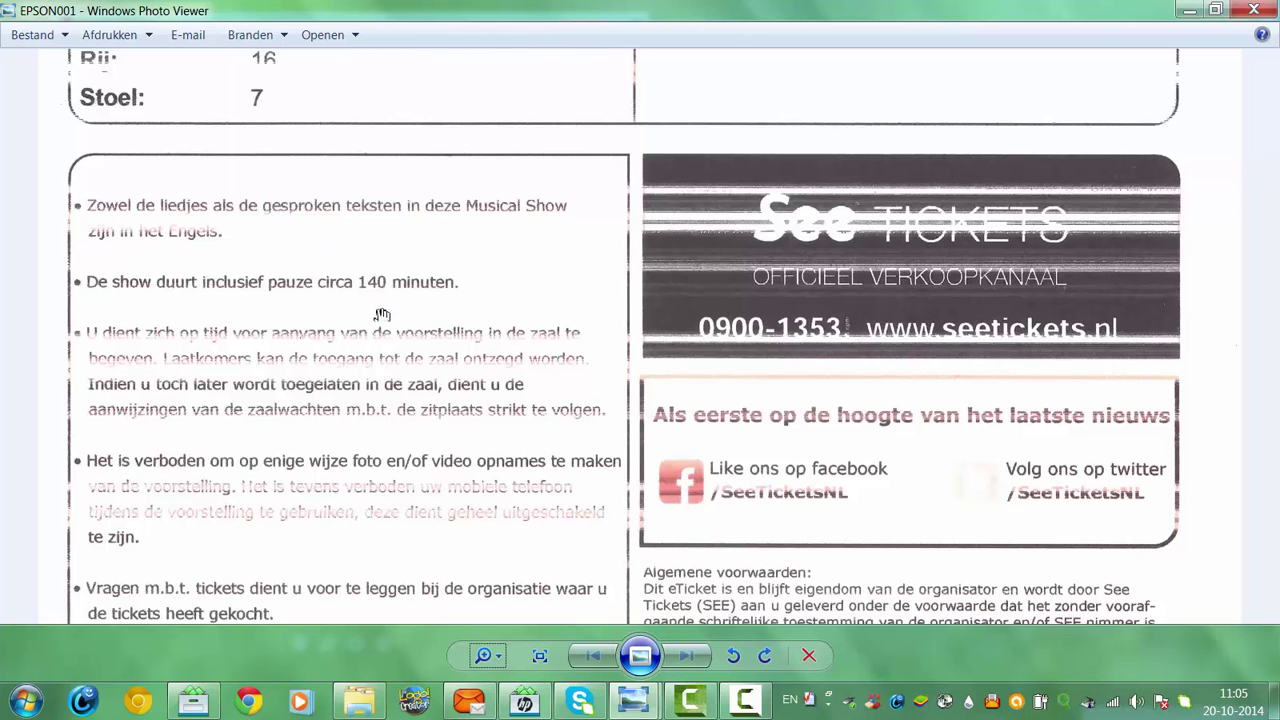
pyautogui.moveTo(373, 315)
pyautogui.mouseDown()
pyautogui.moveTo(371, 232)
pyautogui.moveTo(429, 450)
pyautogui.mouseUp()
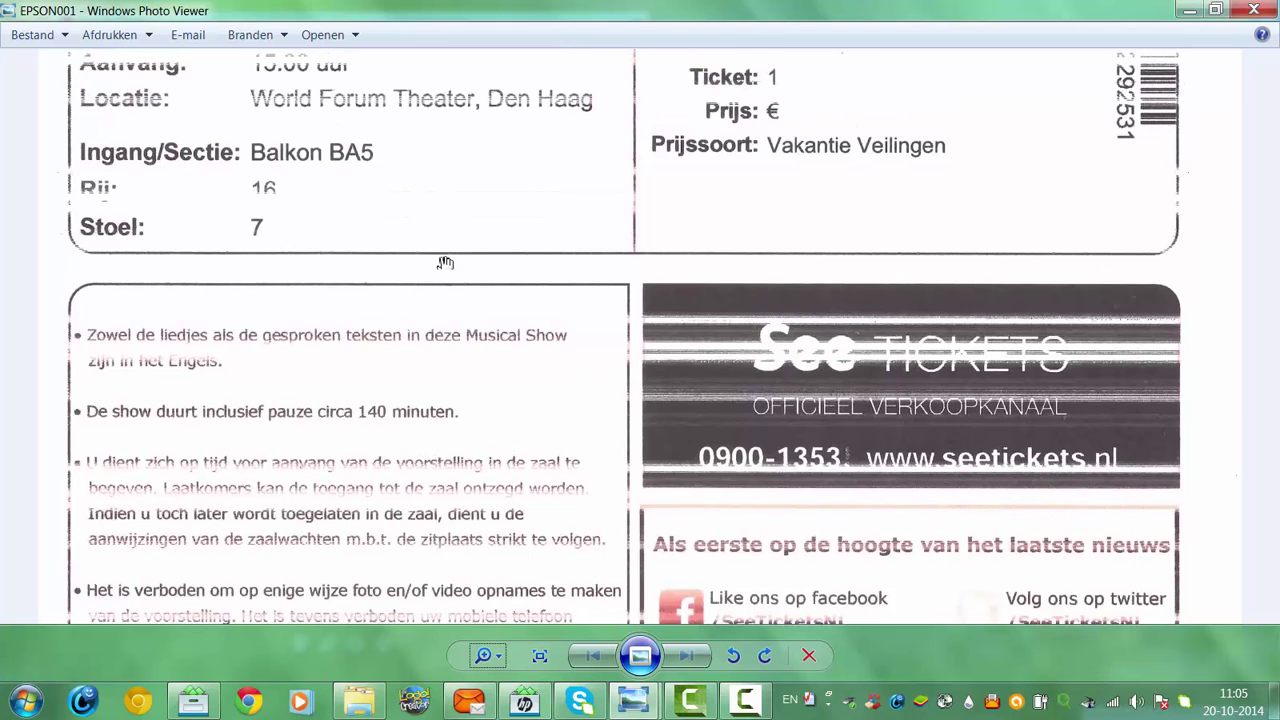
pyautogui.moveTo(445, 263); pyautogui.dragTo(449, 460)
pyautogui.moveTo(412, 578)
pyautogui.mouseDown()
pyautogui.moveTo(520, 705)
pyautogui.moveTo(520, 3)
pyautogui.mouseUp()
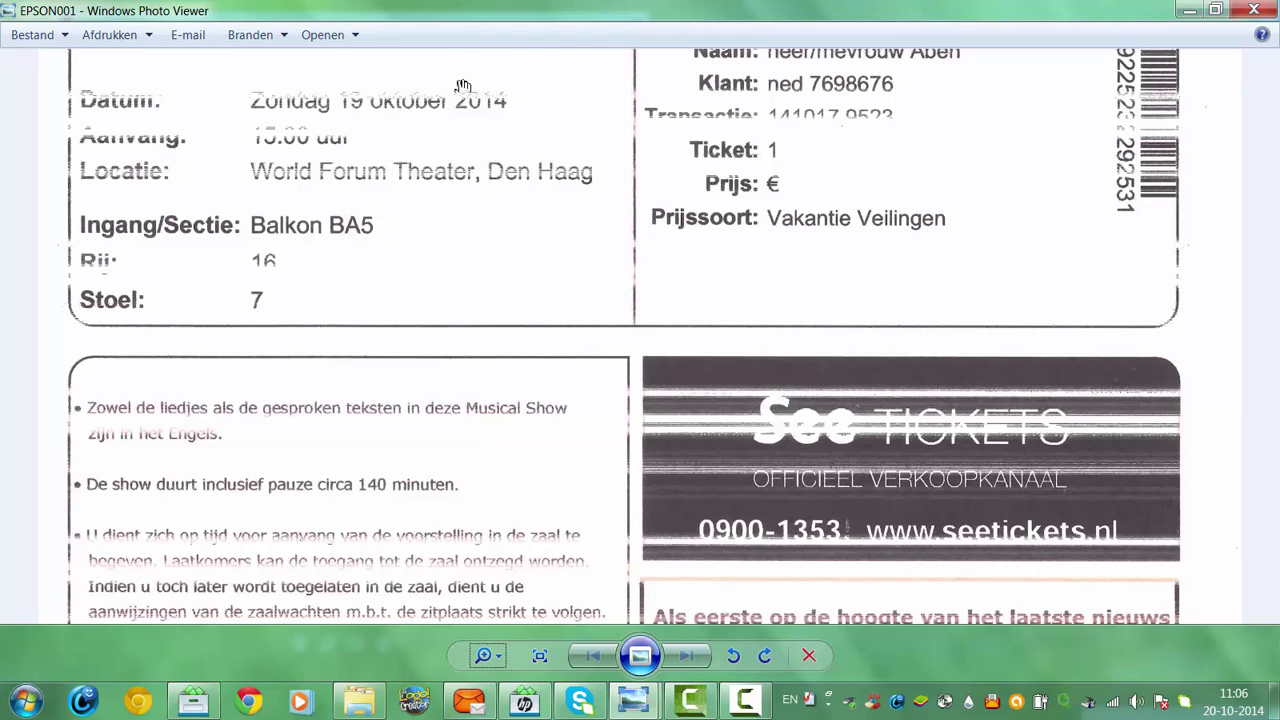
# Open the Epson Stylus SX610FW device page from Control Panel's Devices and Printers list
pyautogui.click(26, 700)
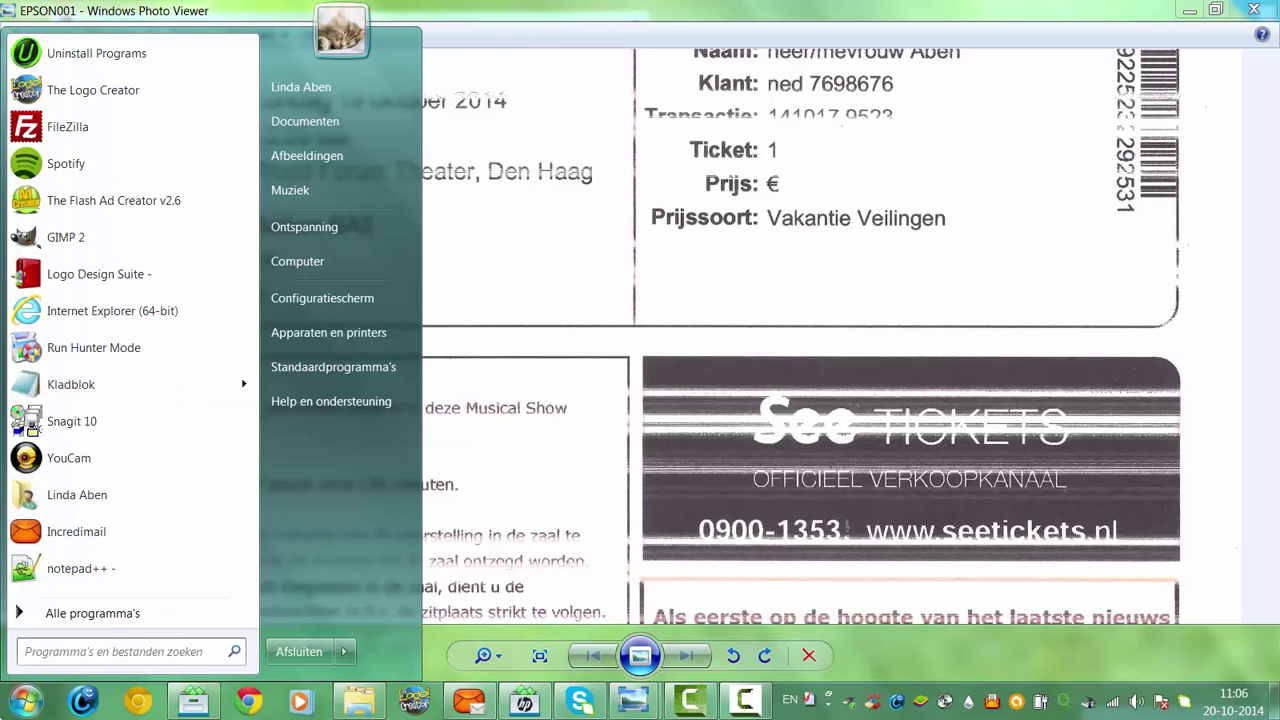
pyautogui.click(335, 300)
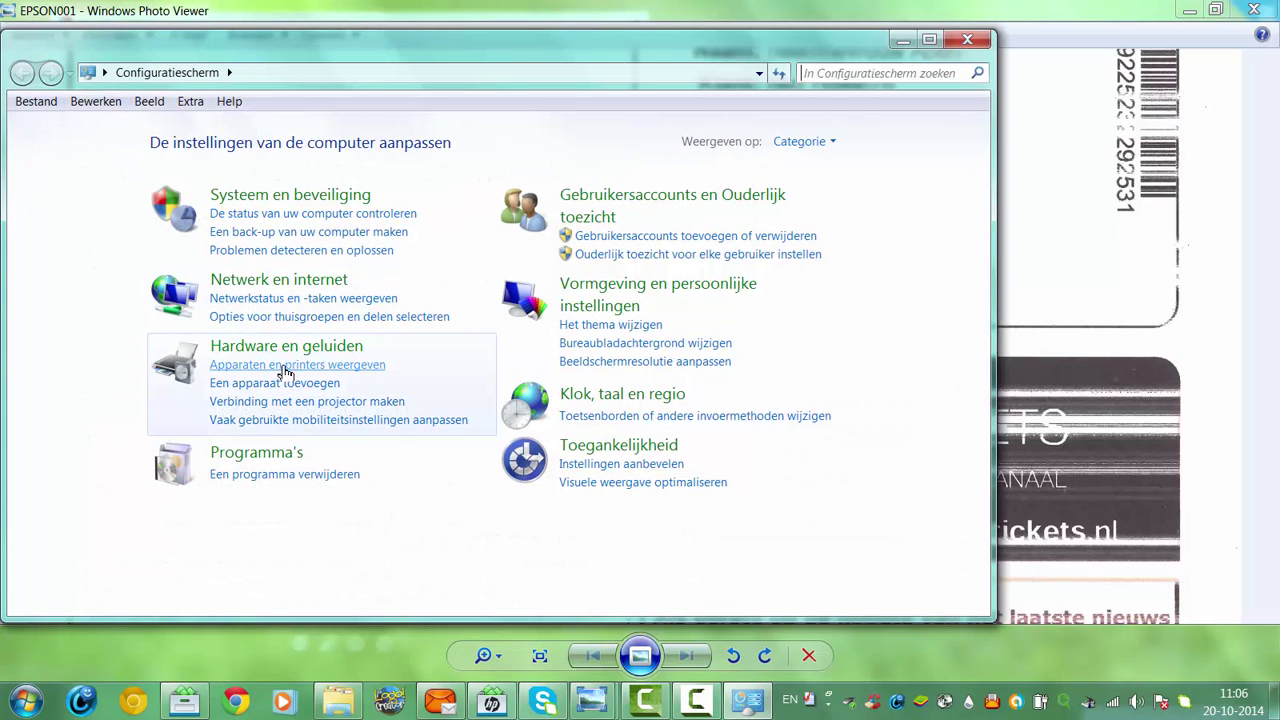
pyautogui.click(284, 366)
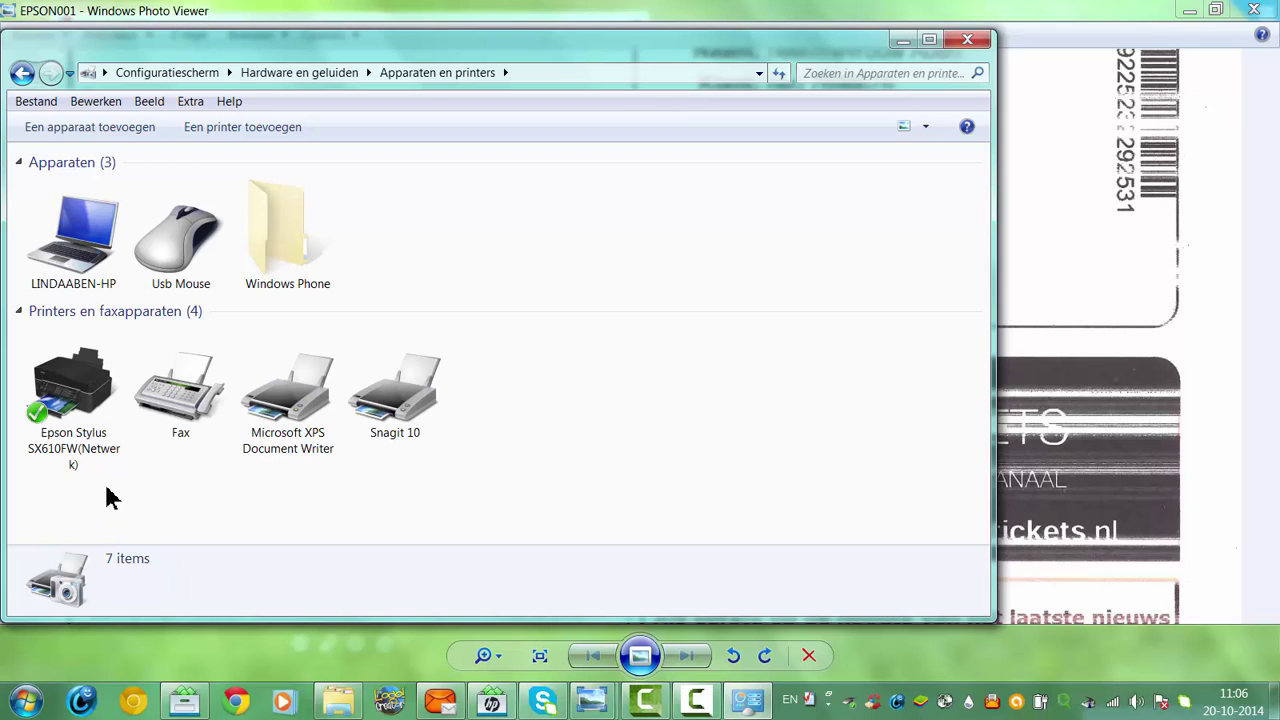
pyautogui.doubleClick(100, 445)
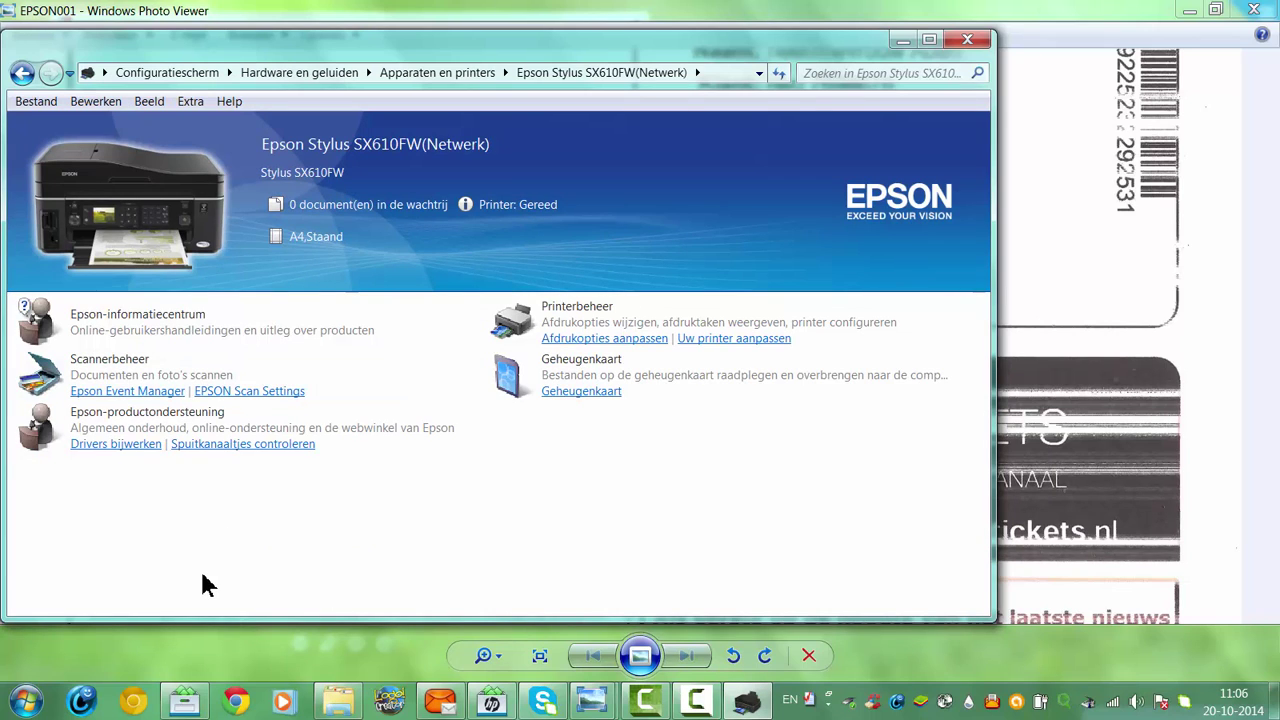
# Open the SX610FW printing preferences from the Printerbeheer options
pyautogui.click(579, 314)
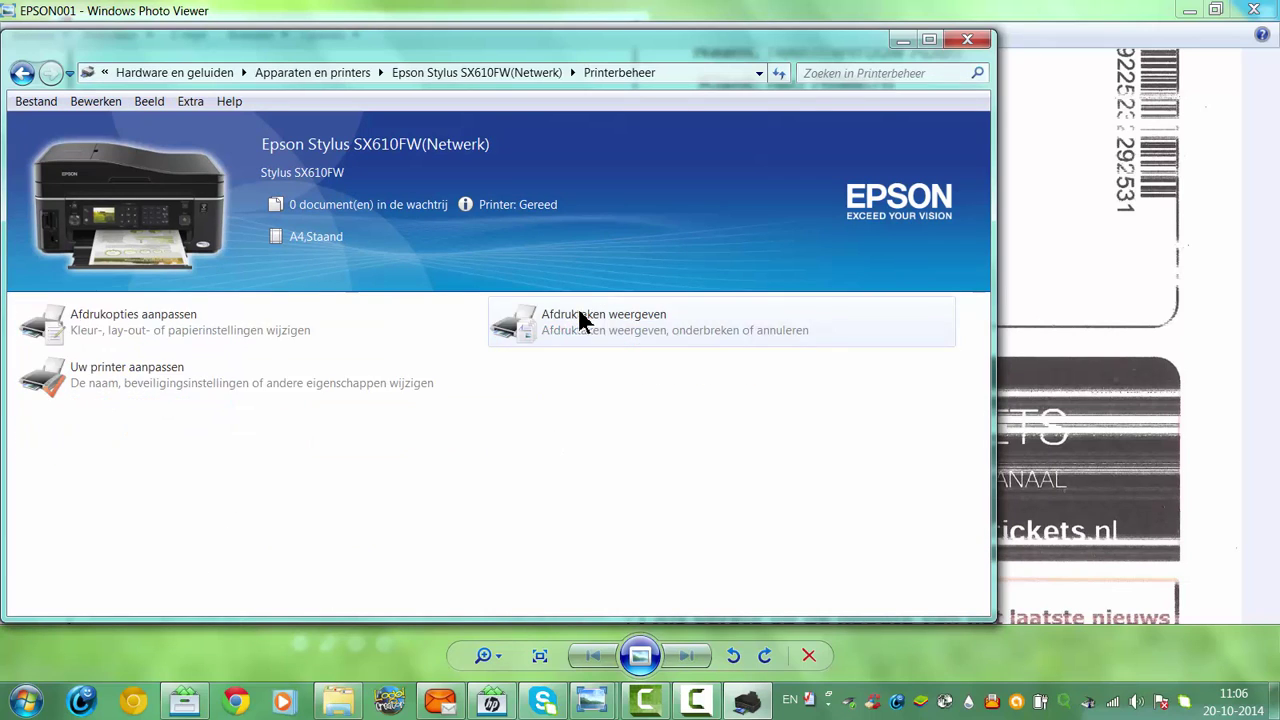
pyautogui.click(85, 338)
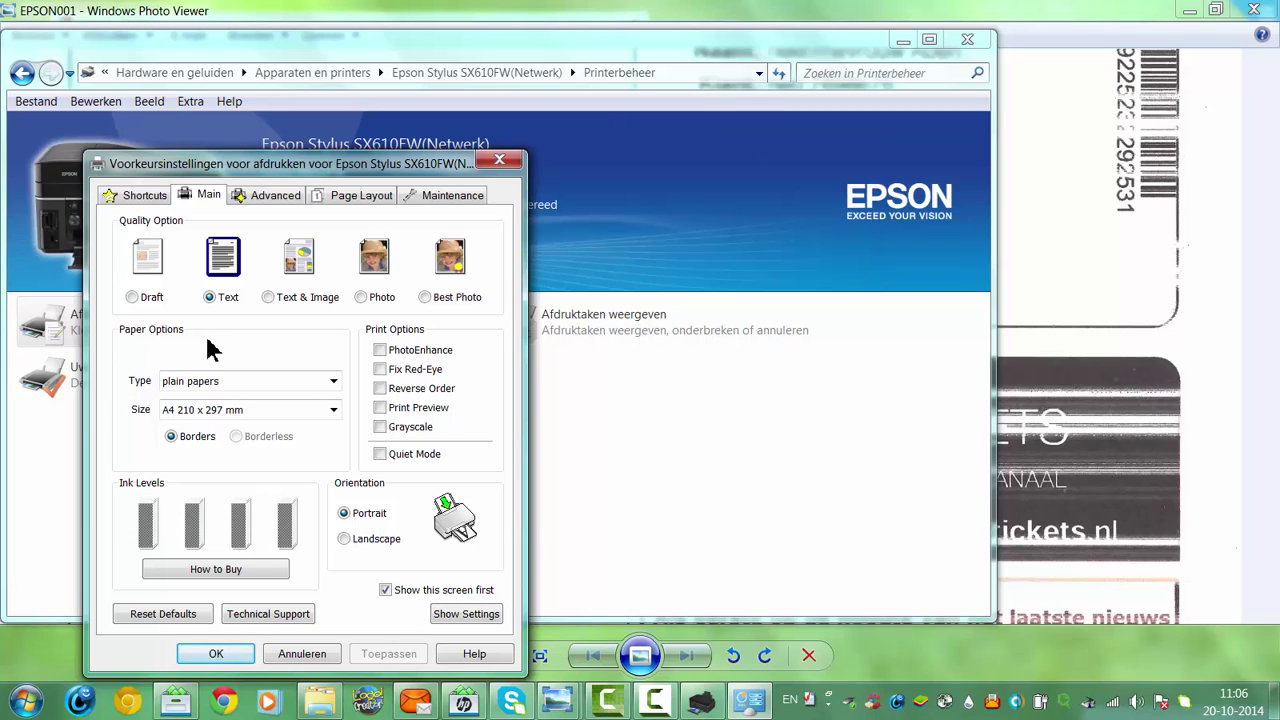
# Switch the Main tab print quality to Text & Image and confirm with OK
pyautogui.click(268, 299)
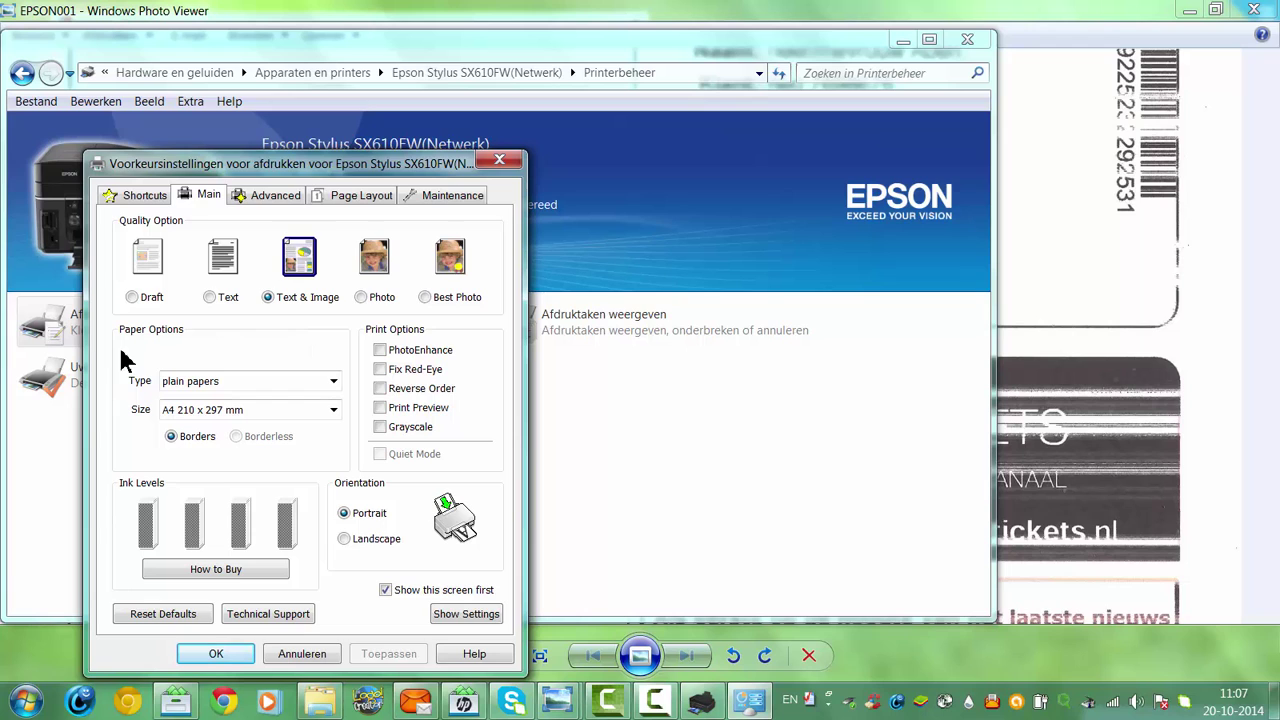
pyautogui.click(212, 660)
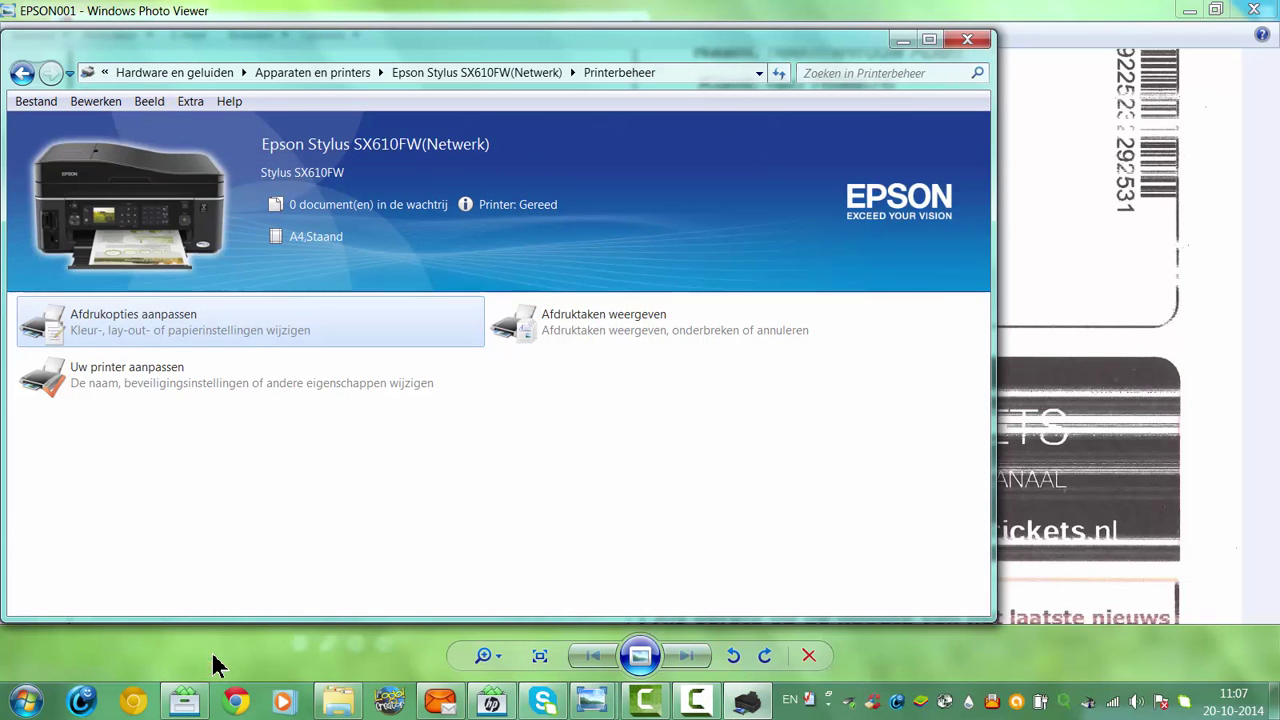
# Reopen the printing preferences and view the Advanced paper, quality and colour settings
pyautogui.click(135, 340)
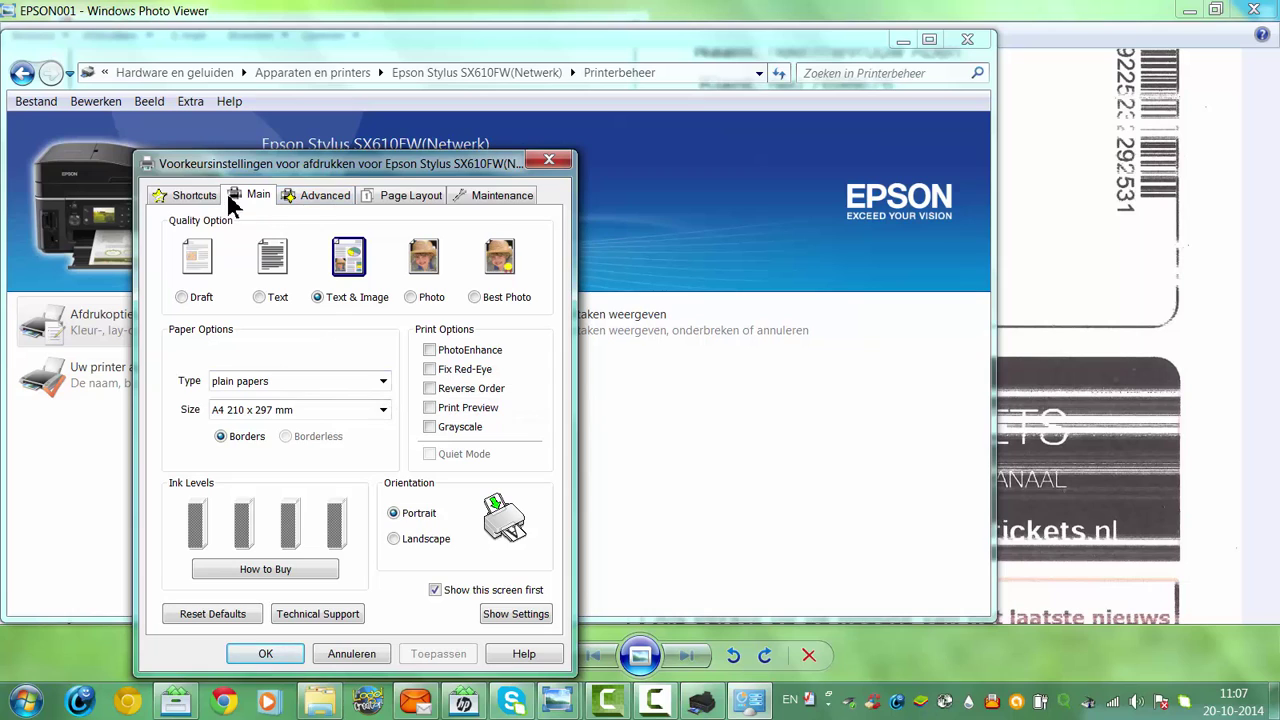
pyautogui.click(300, 200)
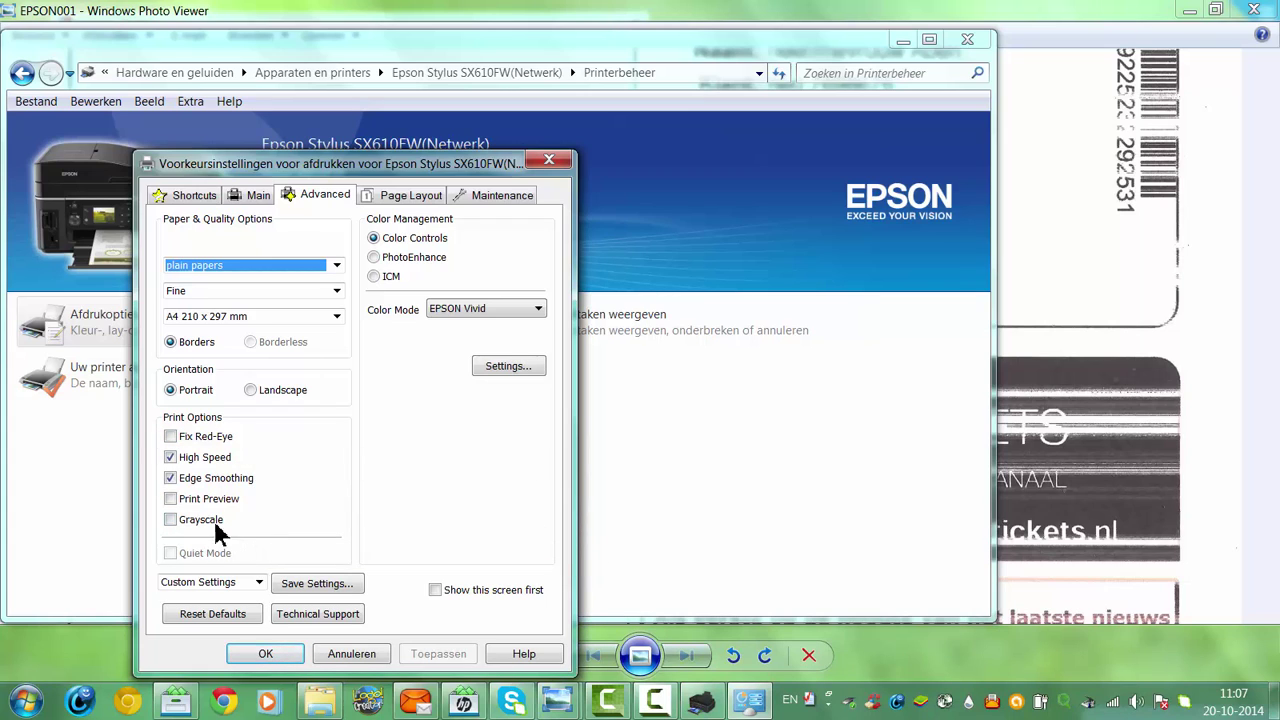
pyautogui.moveTo(204, 457)
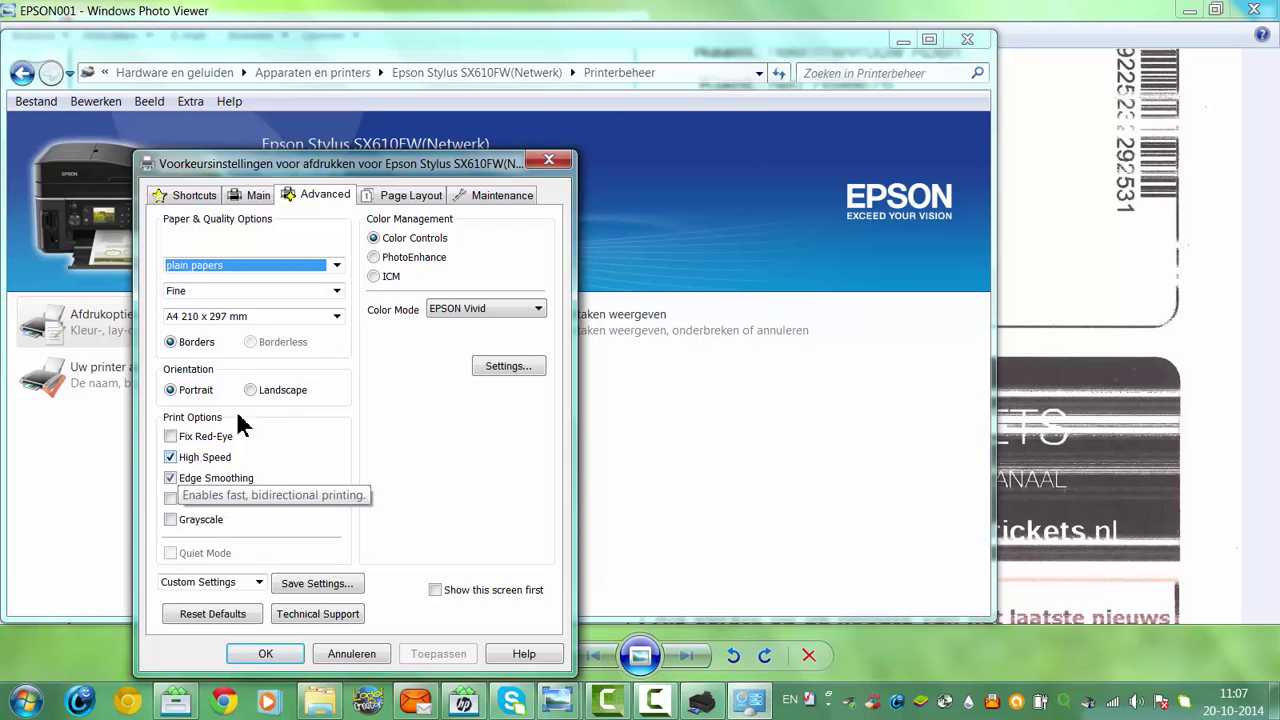
# Turn off High Speed, turn on Edge Smoothing, and keep print quality at Fine
pyautogui.click(170, 457)
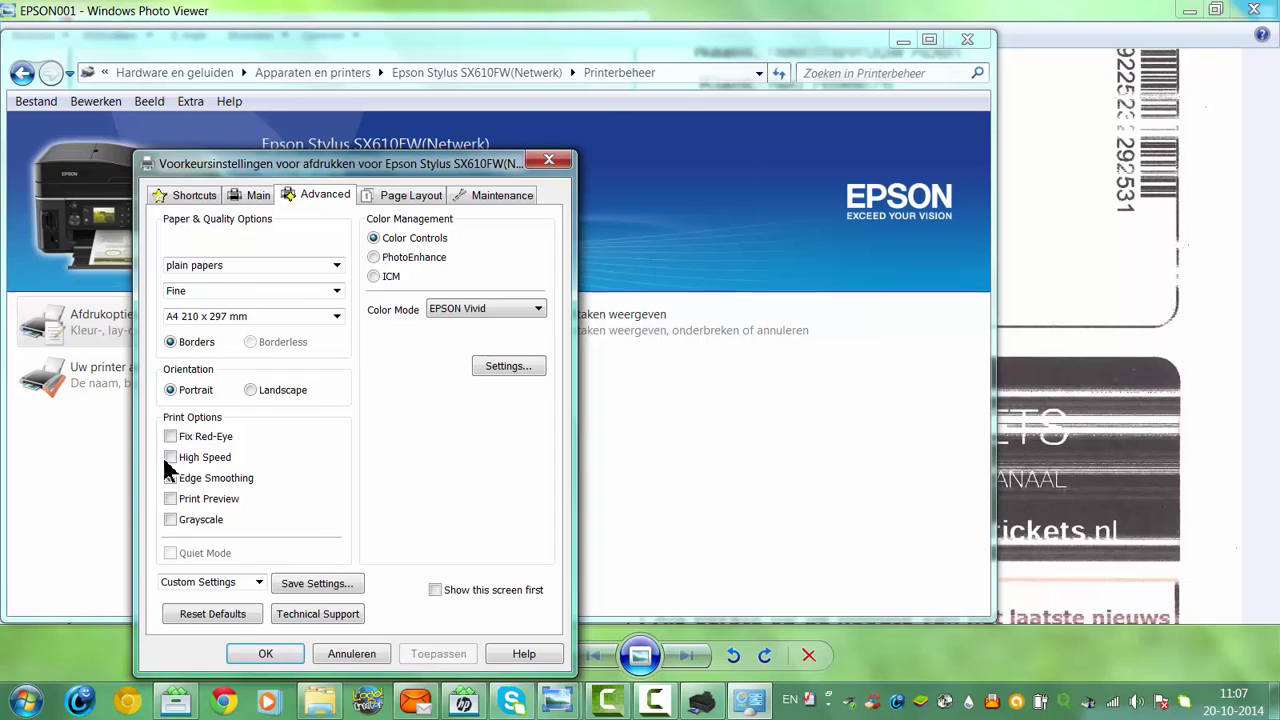
pyautogui.click(170, 478)
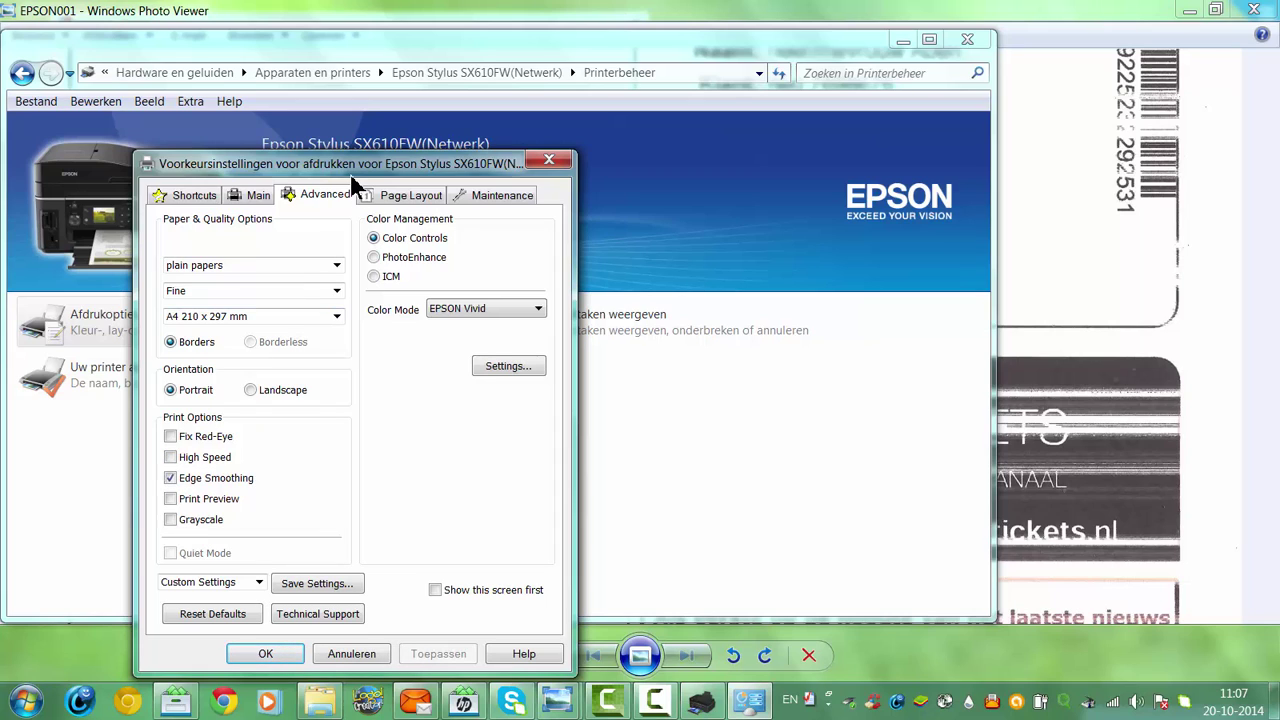
pyautogui.click(252, 292)
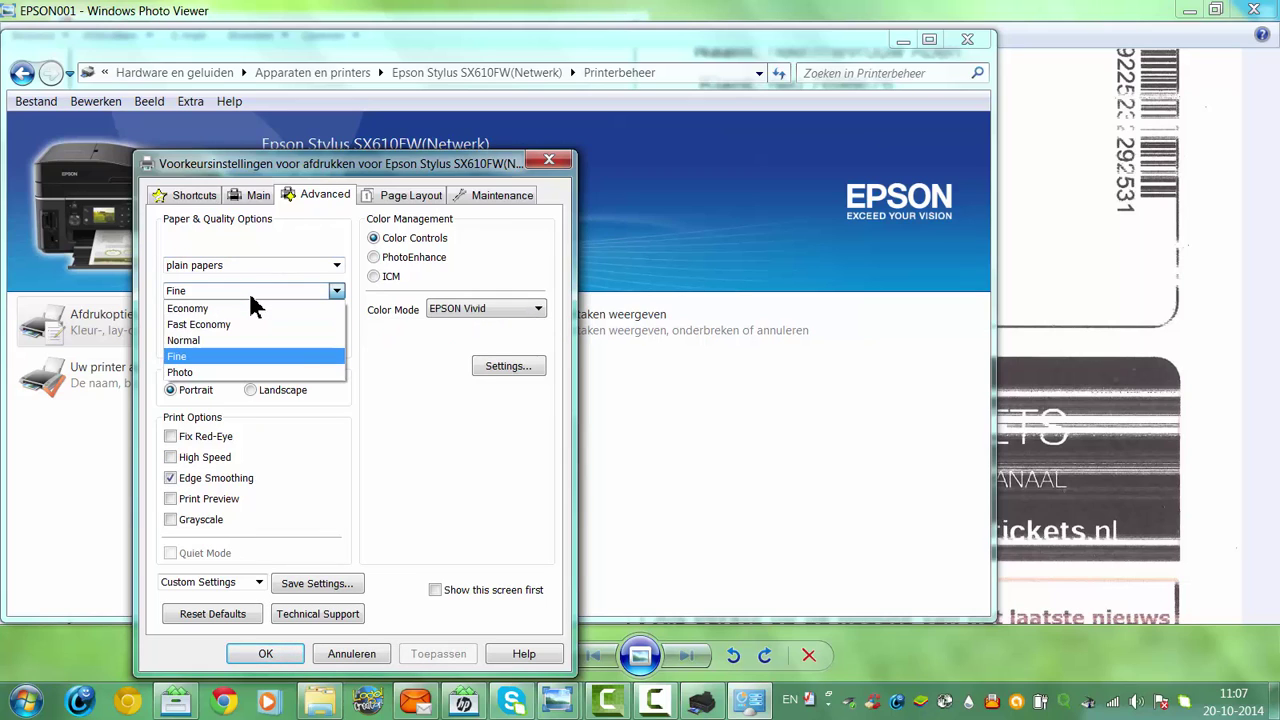
pyautogui.click(250, 292)
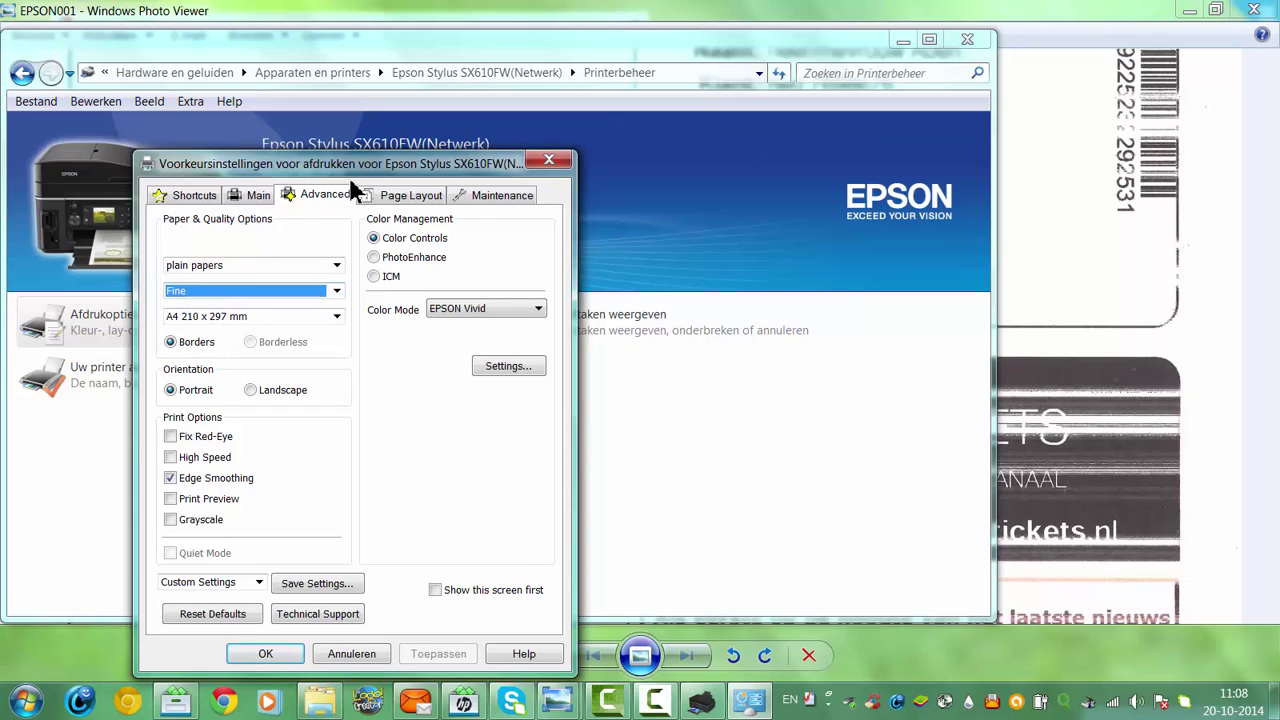
# Review Page Layout with watermark left at None, then view the Maintenance utilities
pyautogui.click(418, 200)
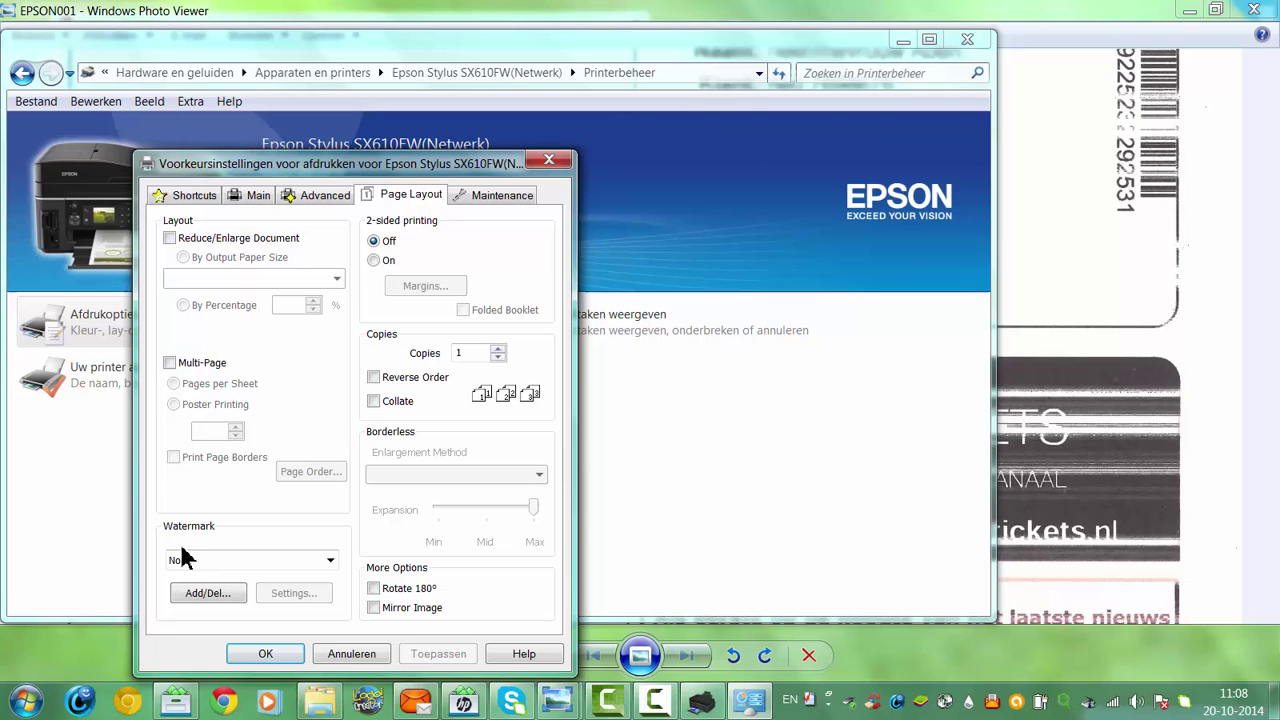
pyautogui.click(285, 561)
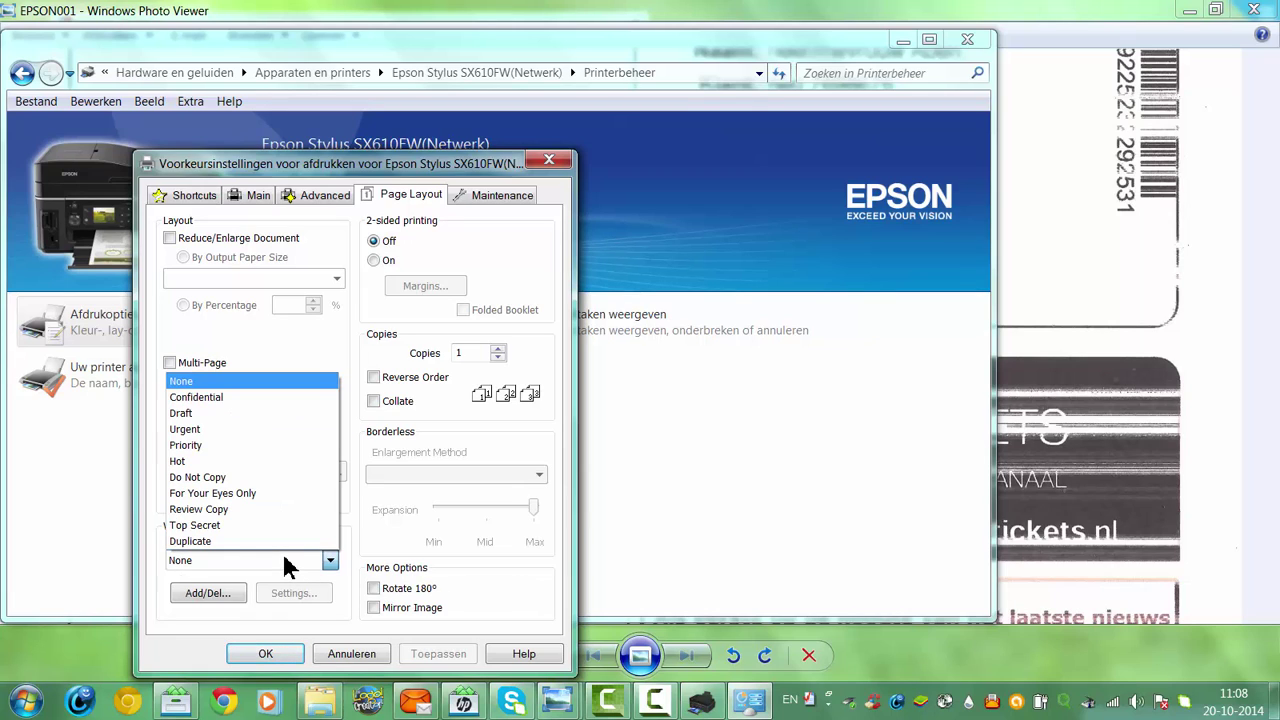
pyautogui.click(285, 563)
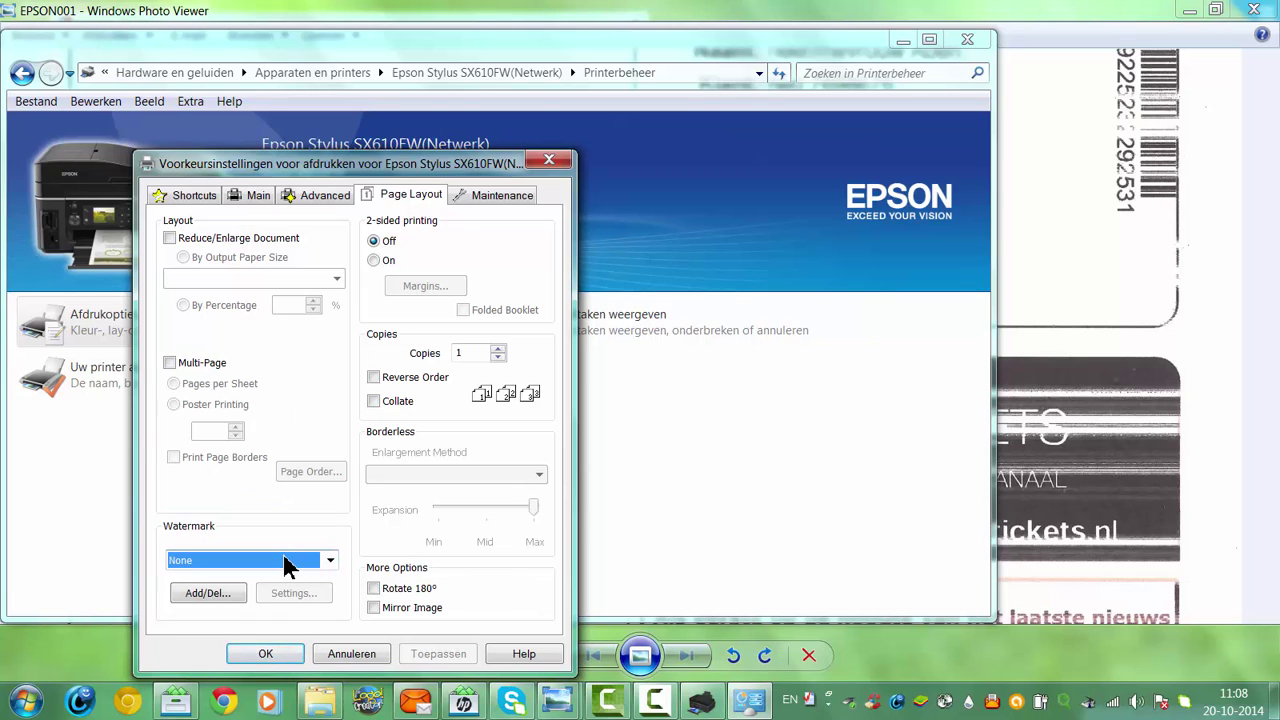
pyautogui.click(506, 186)
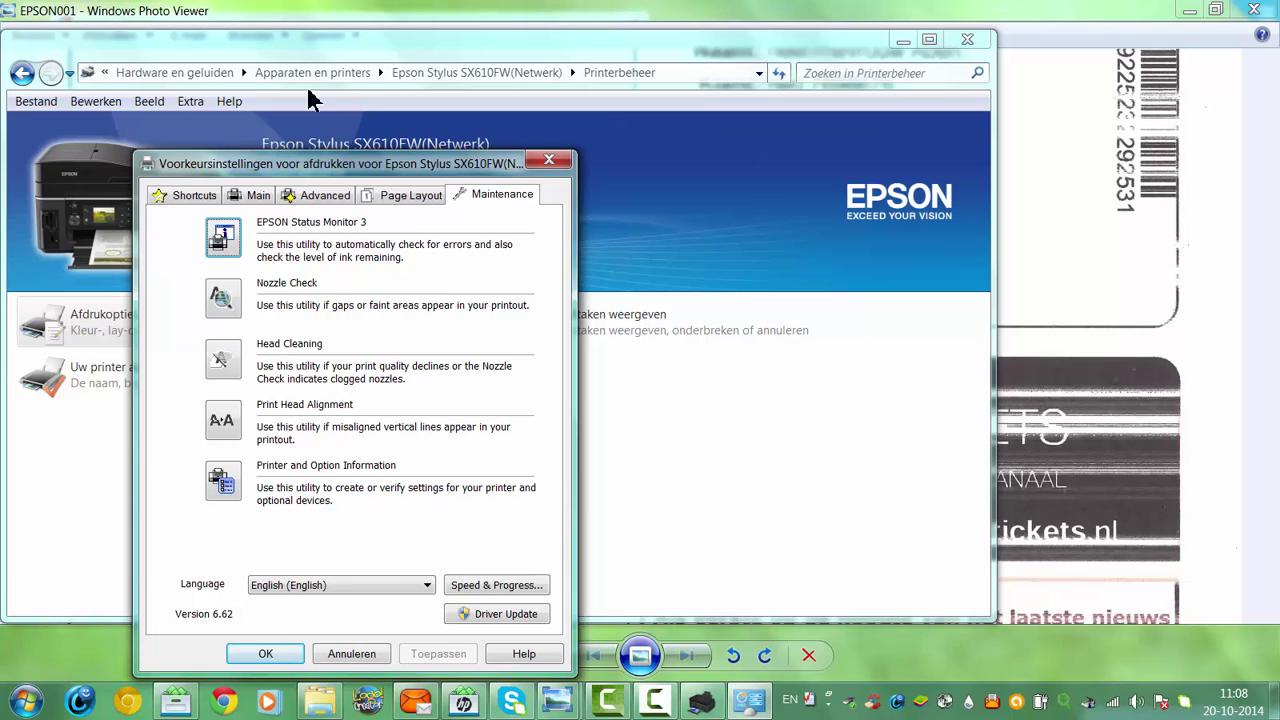
# Browse the A4 Document - Grayscale and 10 x 15 cm Photo - Portrait presets, then cancel
pyautogui.click(256, 200)
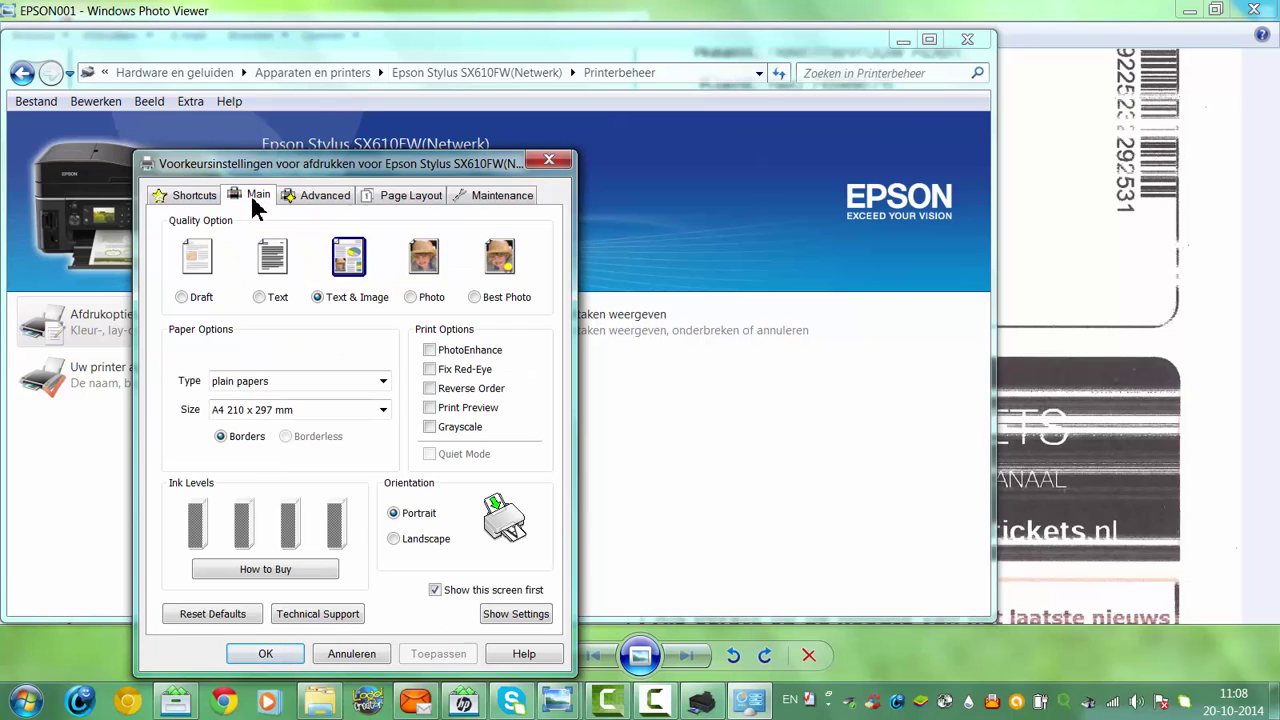
pyautogui.click(187, 198)
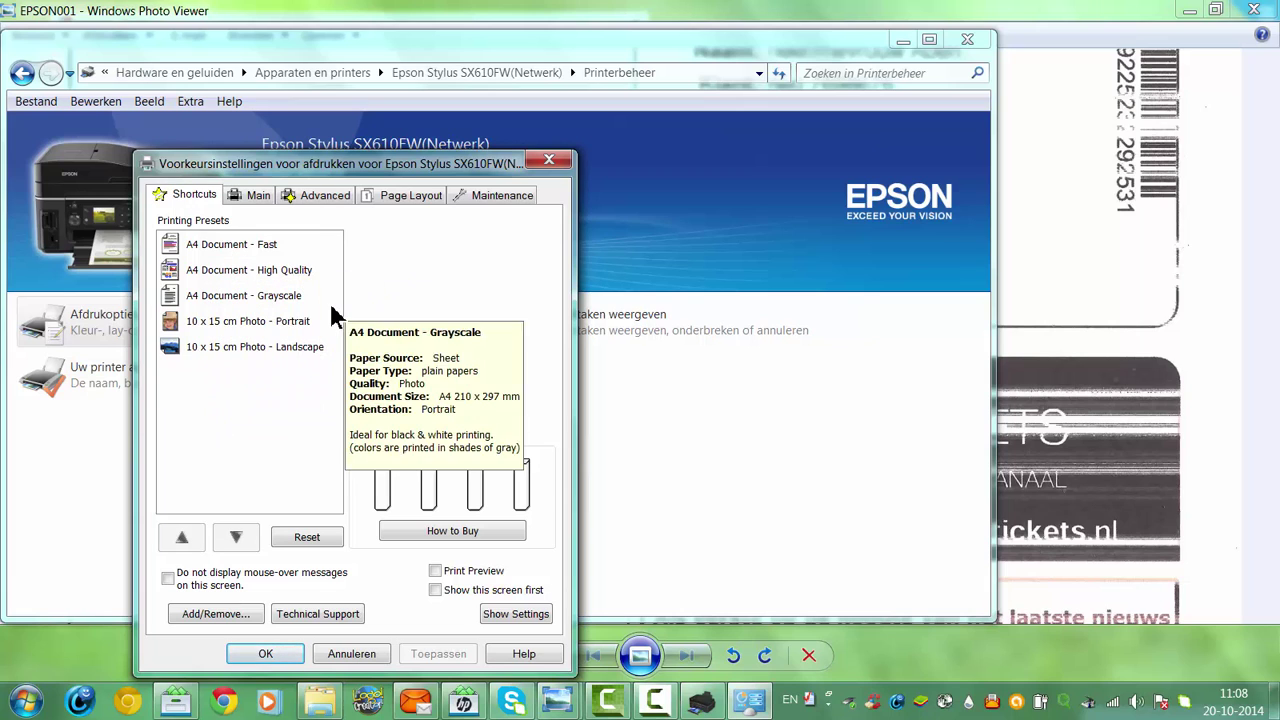
pyautogui.click(278, 300)
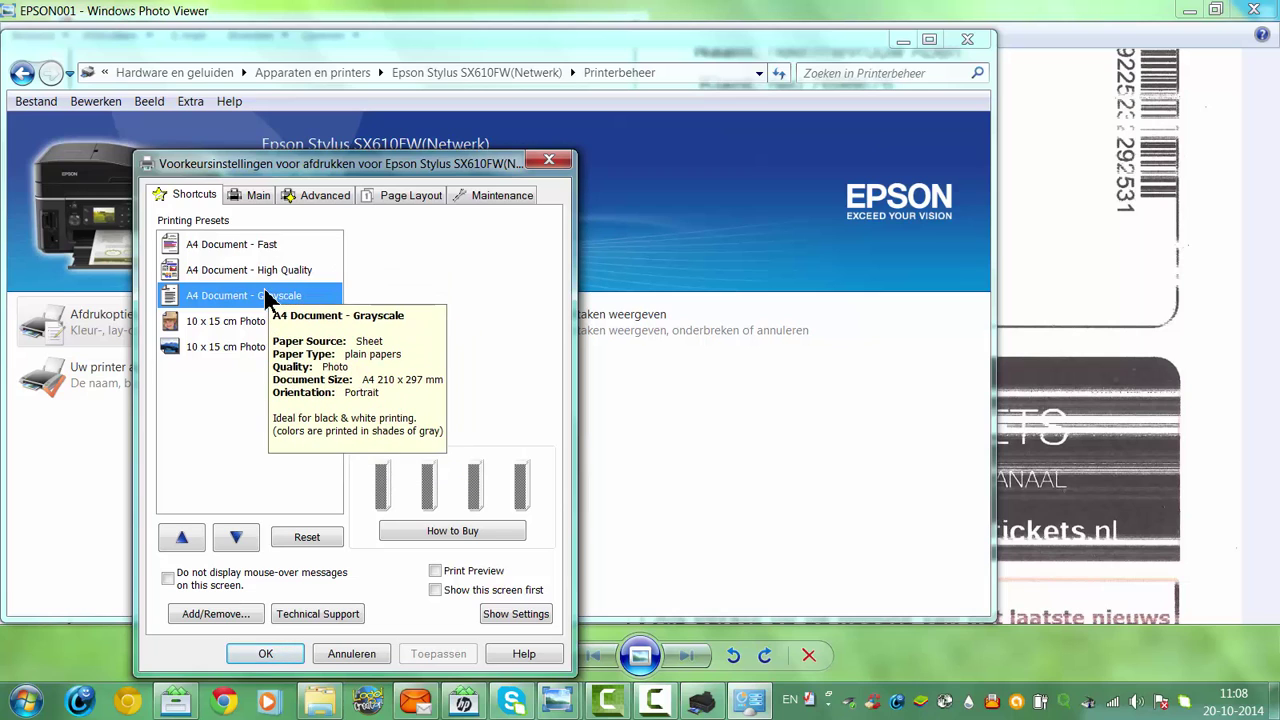
pyautogui.click(240, 330)
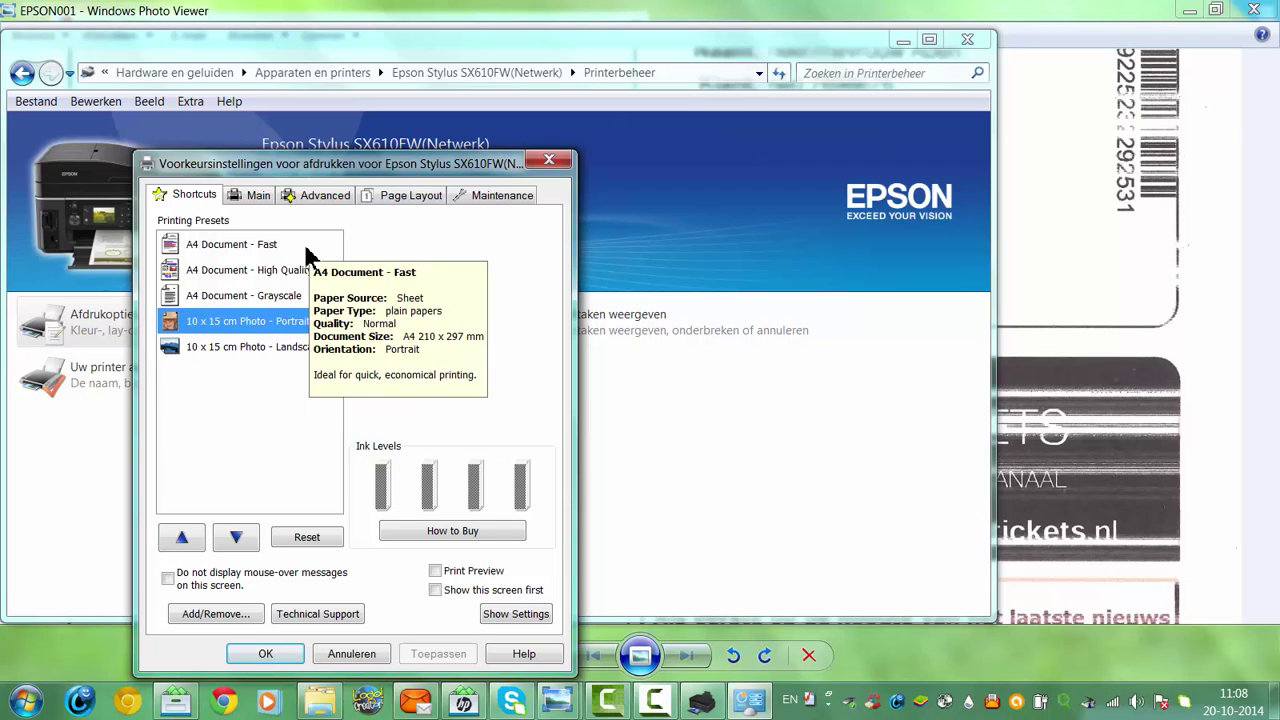
pyautogui.click(351, 653)
pyautogui.click(213, 340)
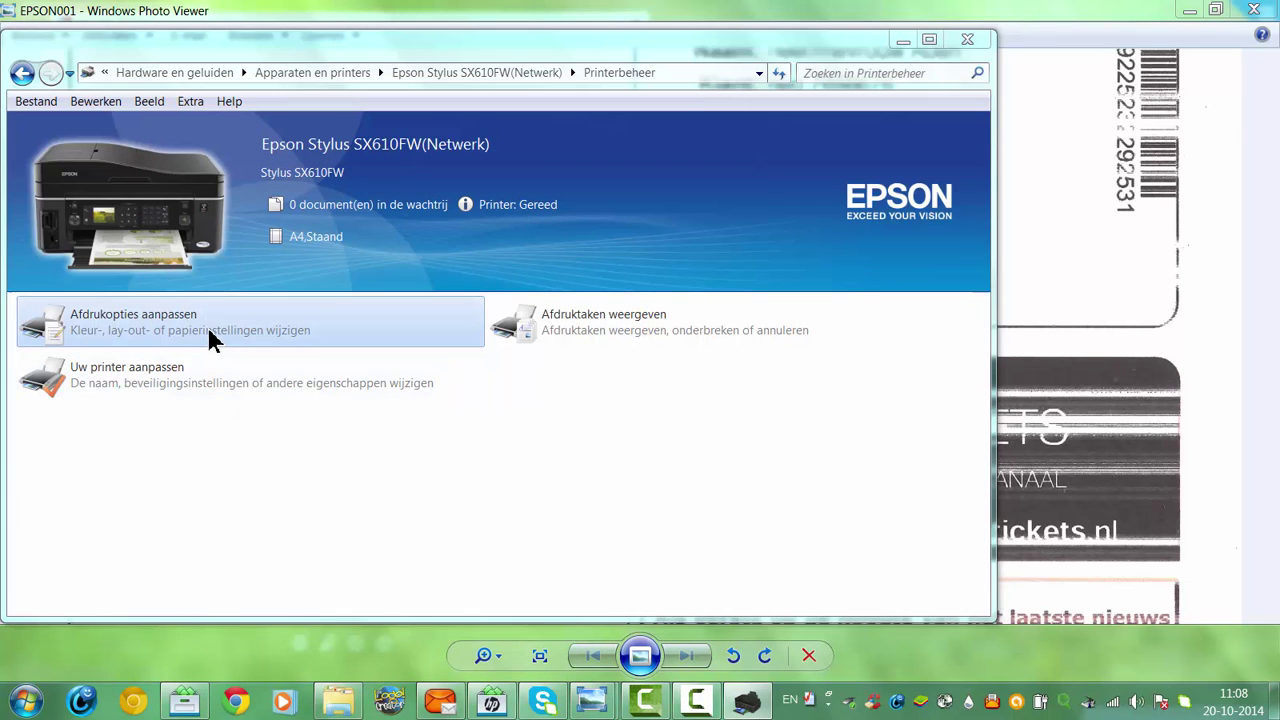
pyautogui.click(290, 196)
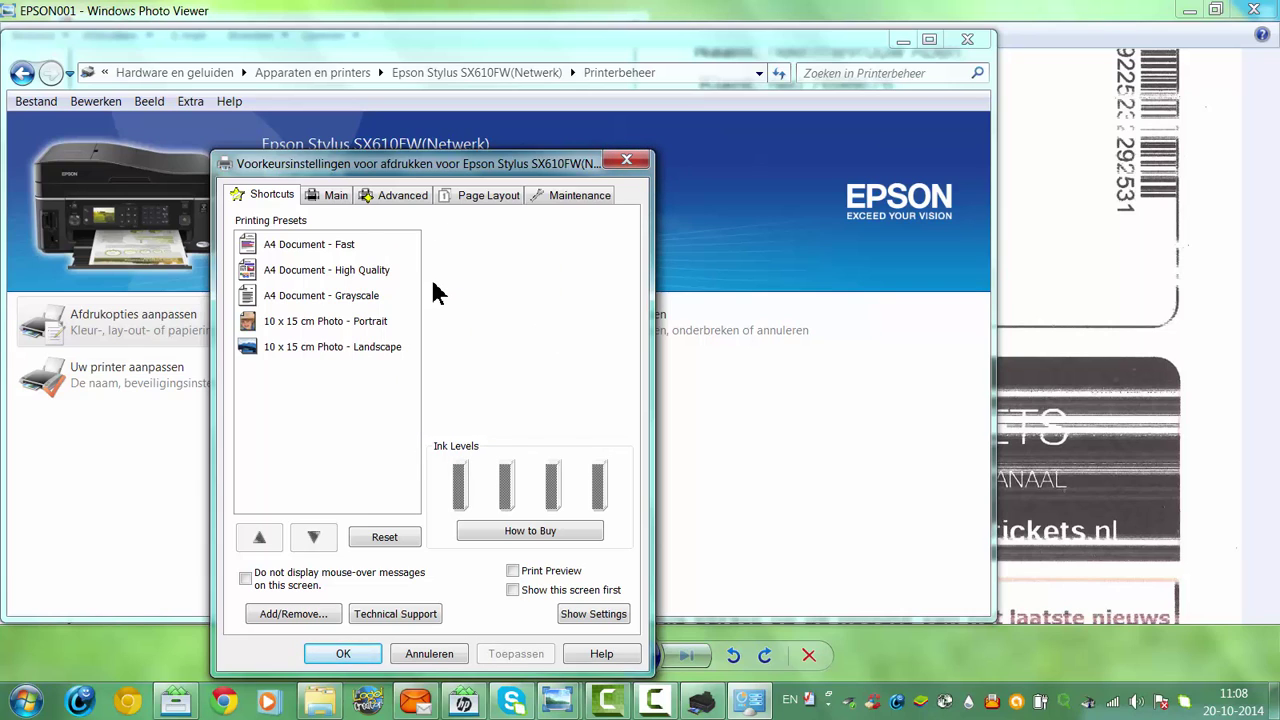
pyautogui.click(627, 161)
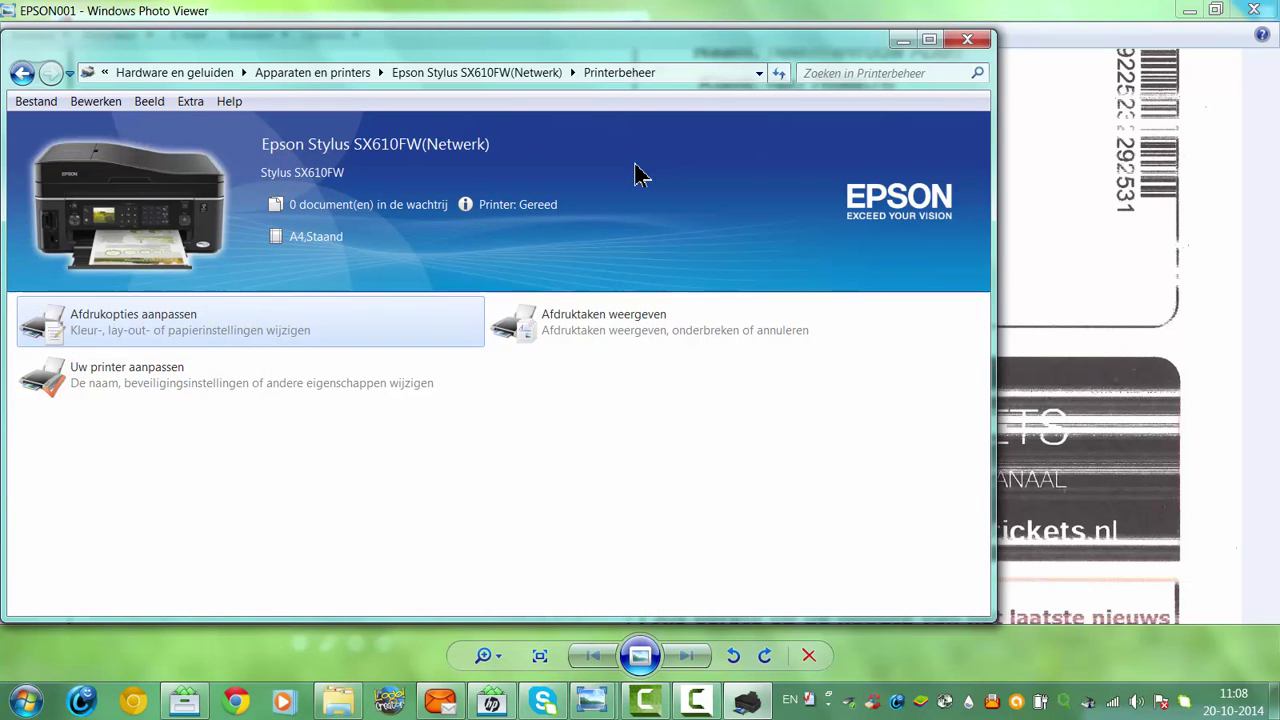